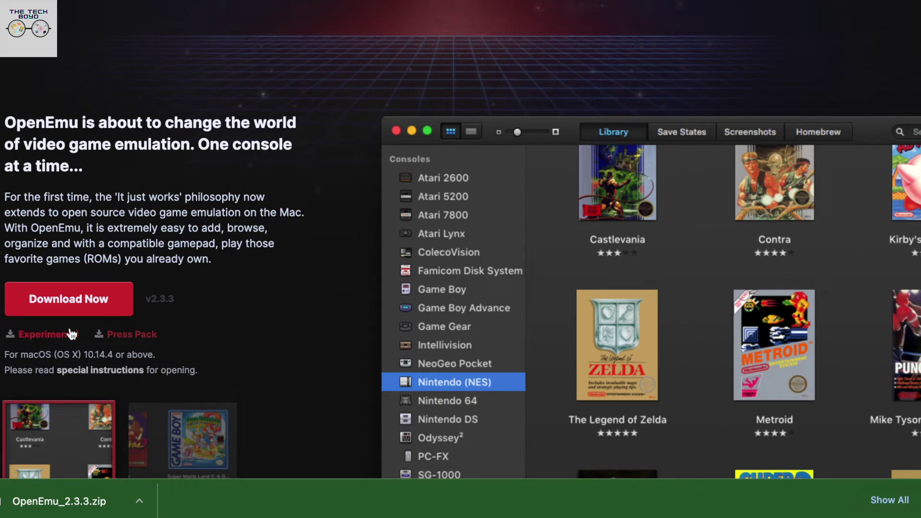
Download the experimental build of OpenEmu and try to open the extracted app from Downloads.
left_click(52, 339)
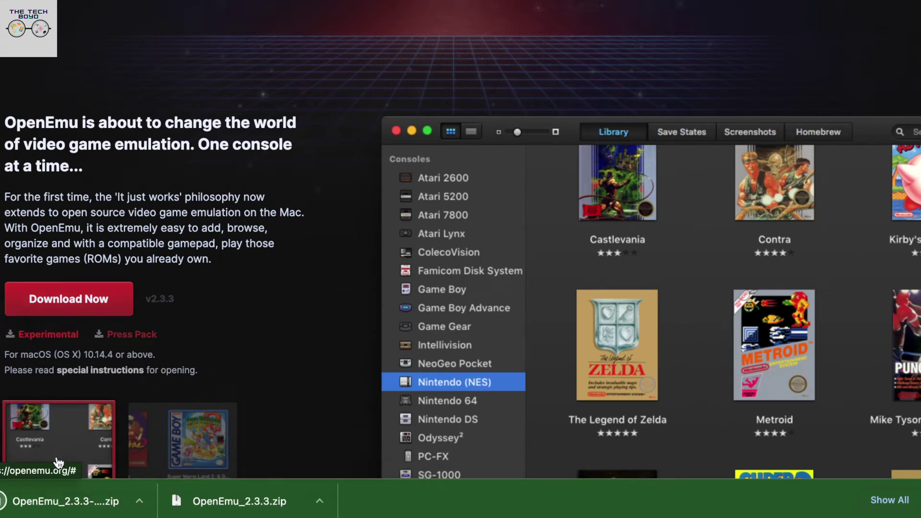
left_click(66, 502)
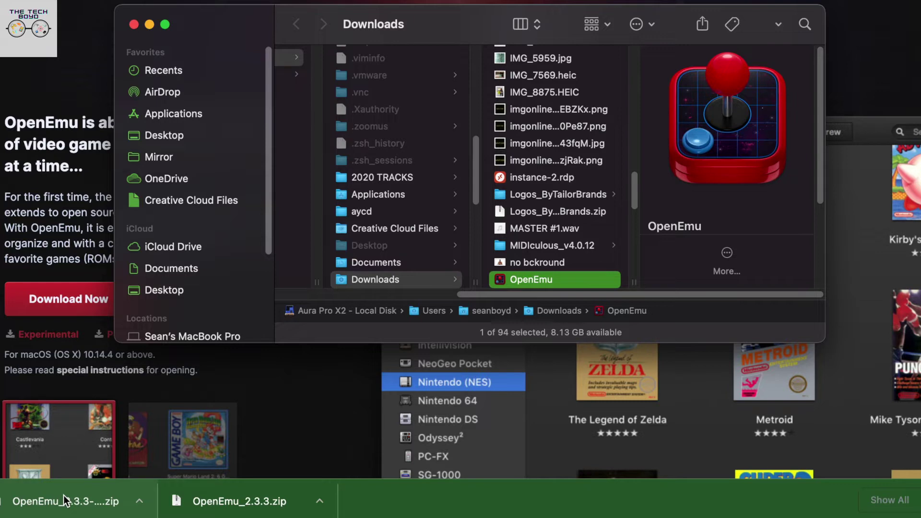
double_click(530, 280)
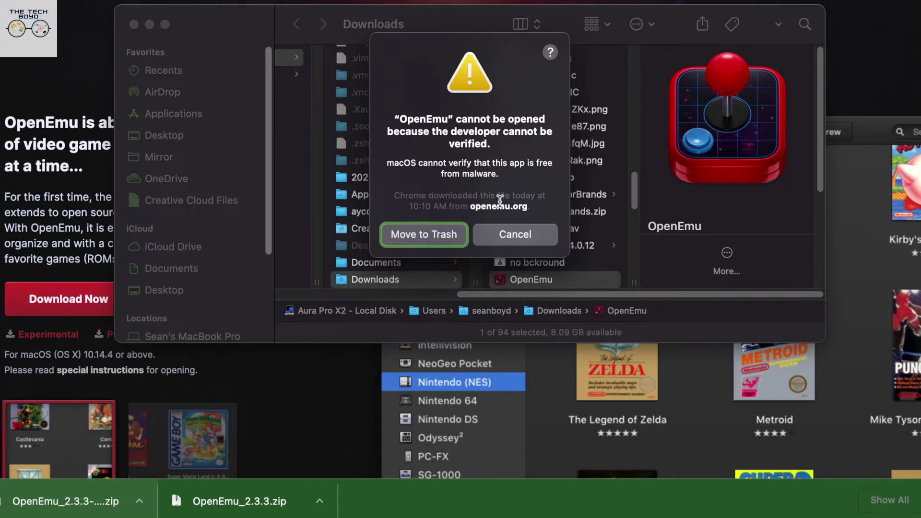
left_click(502, 235)
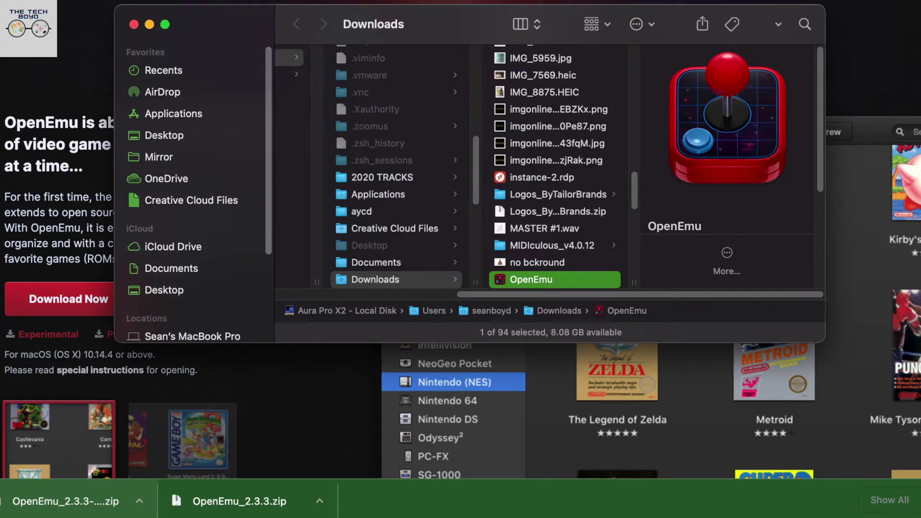
Allow the blocked OpenEmu app to open anyway in the General settings of Security & Privacy, and have it moved to the Applications folder.
left_click(10, 1)
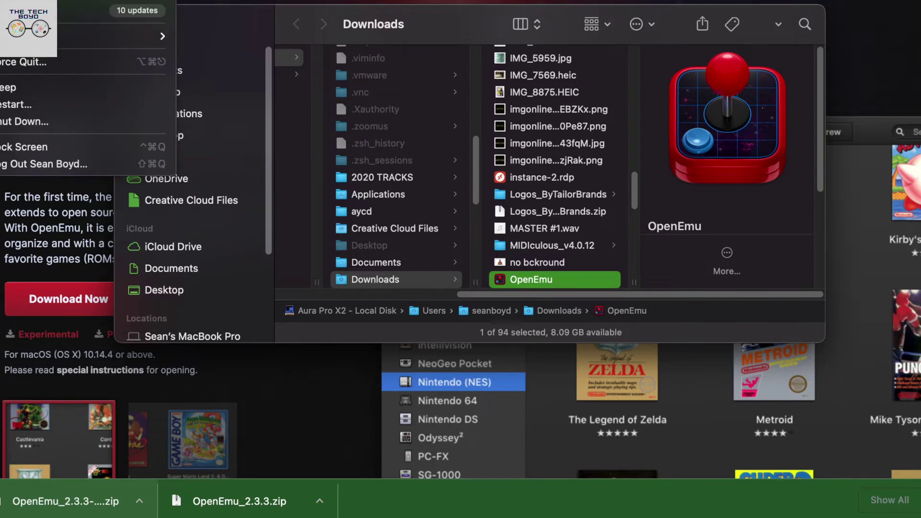
left_click(29, 10)
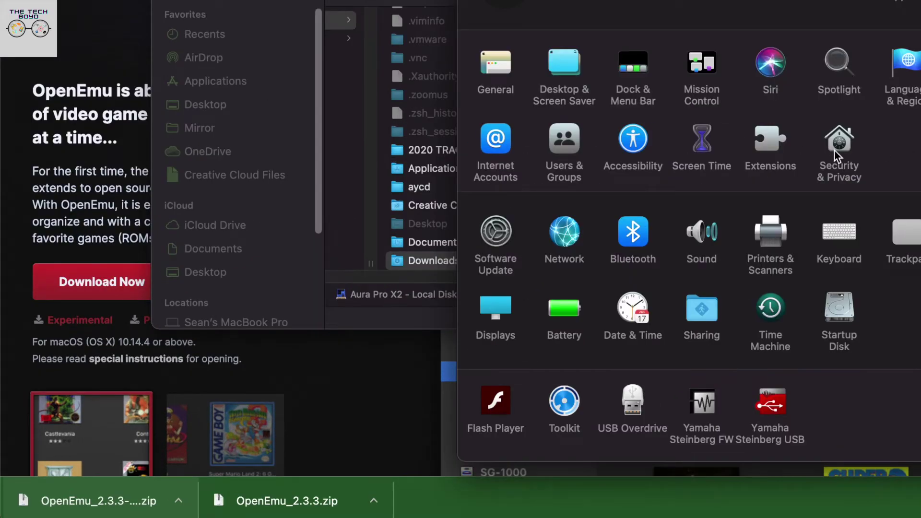
left_click(846, 141)
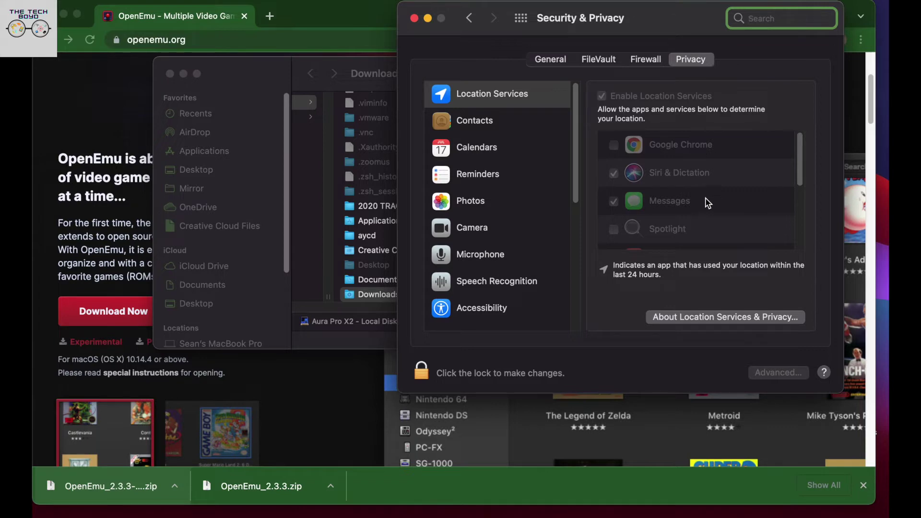
left_click(560, 58)
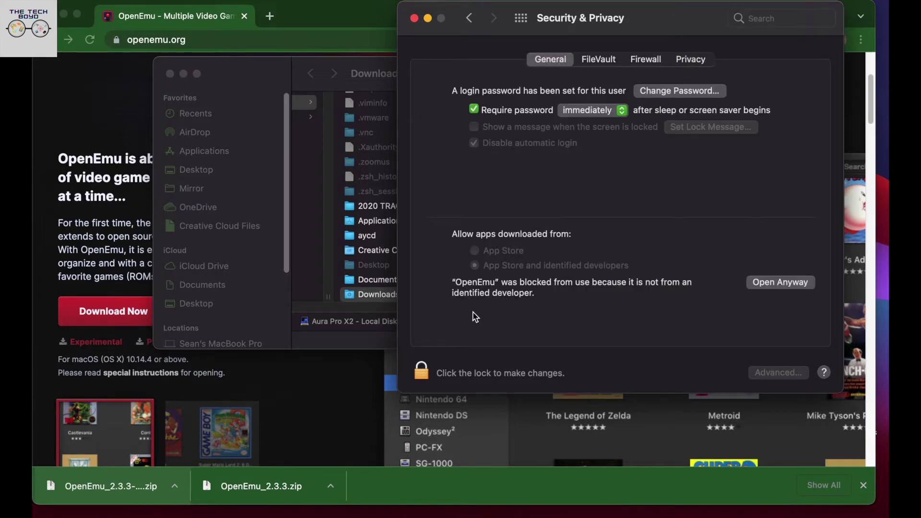
left_click(769, 282)
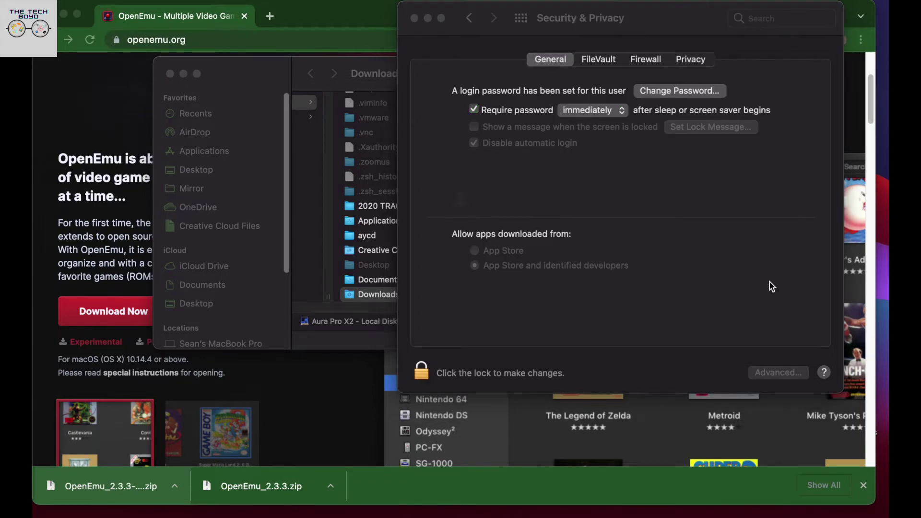
left_click(442, 261)
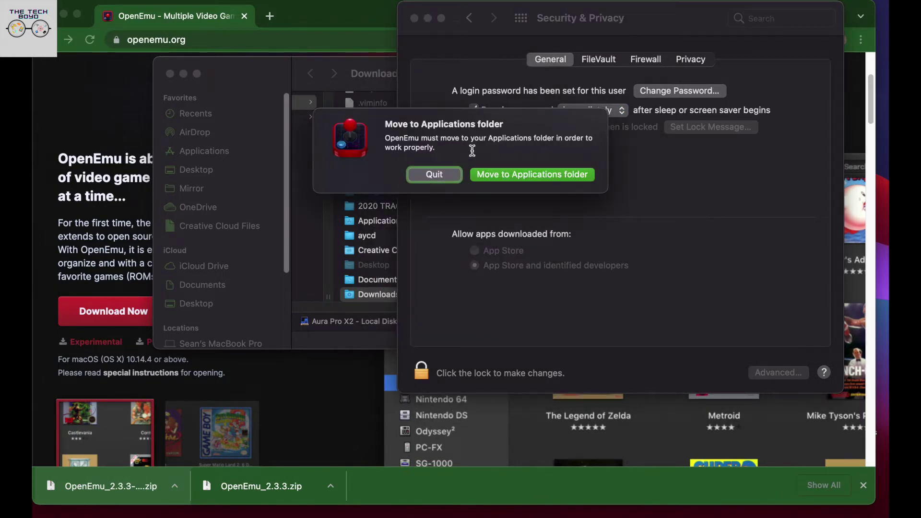
left_click(495, 175)
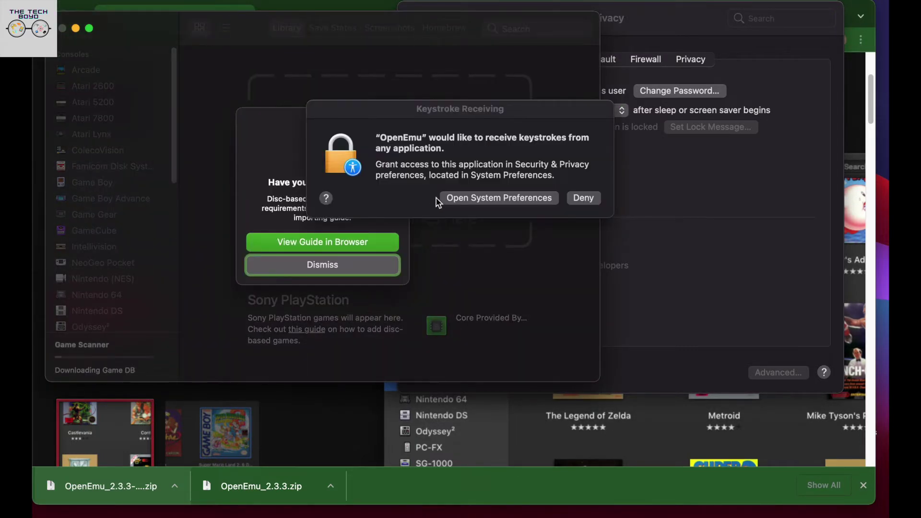
Unlock the privacy settings with the account password, grant OpenEmu Input Monitoring access, and quit and reopen the app.
left_click(544, 201)
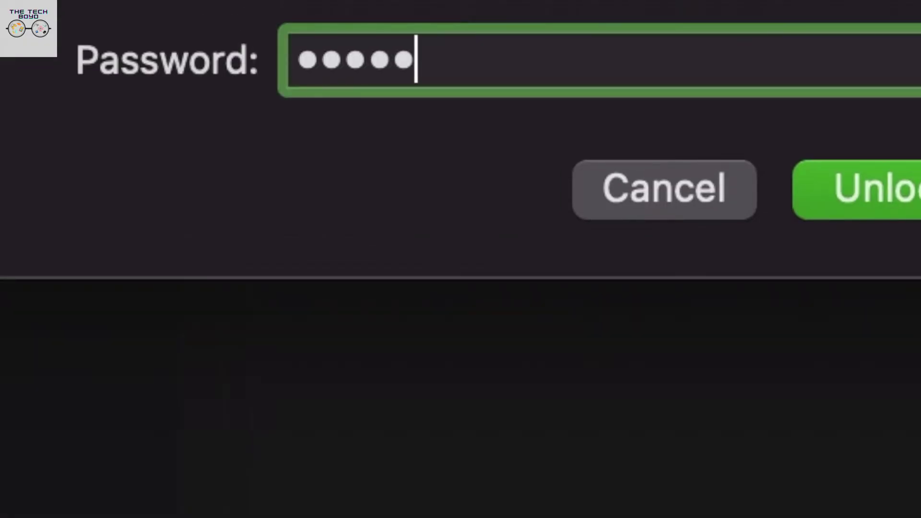
key("Return")
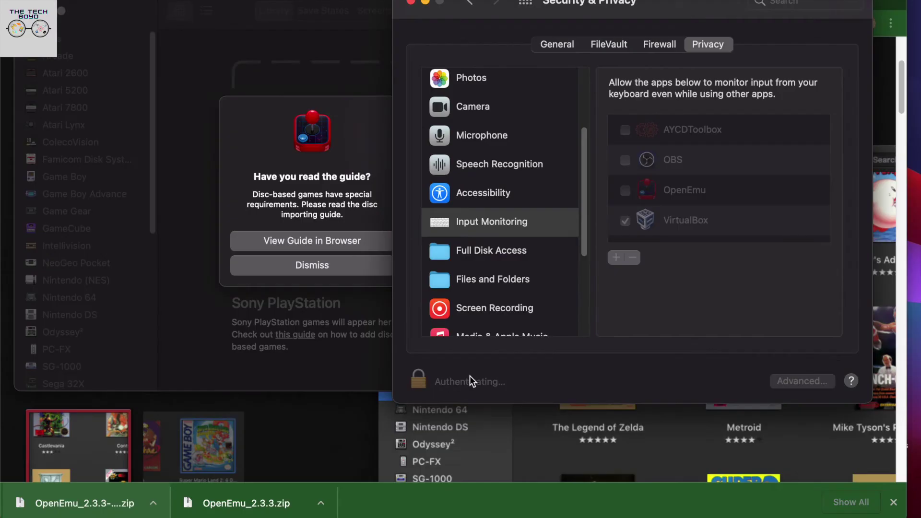
left_click(624, 190)
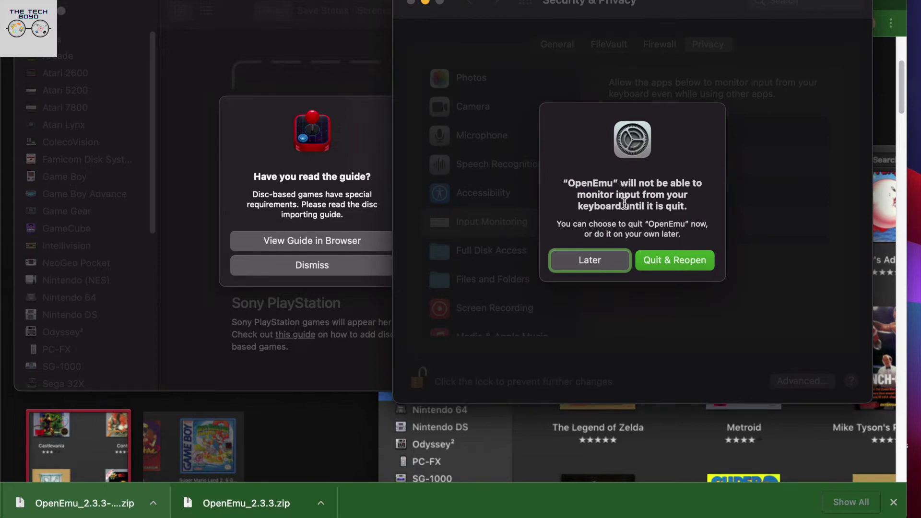
left_click(650, 261)
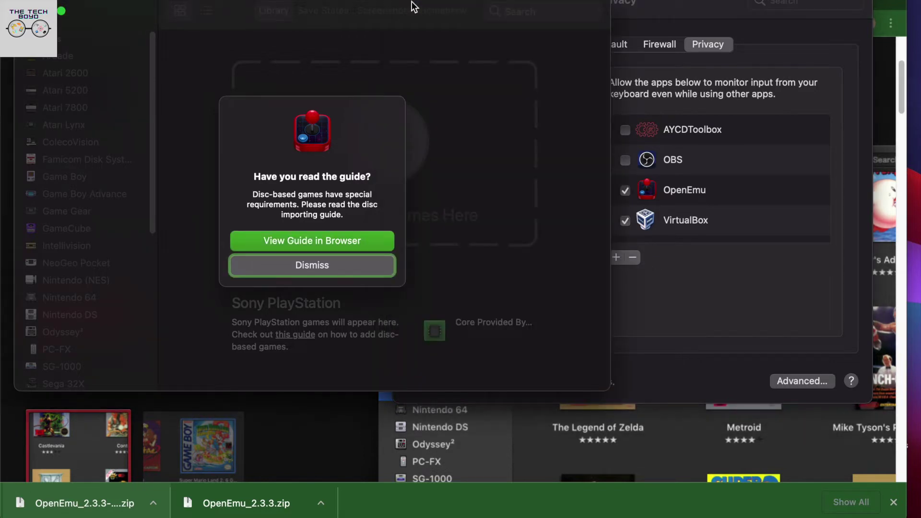
Dismiss the disc importing guide notice and move the OpenEmu library window aside.
left_click(317, 268)
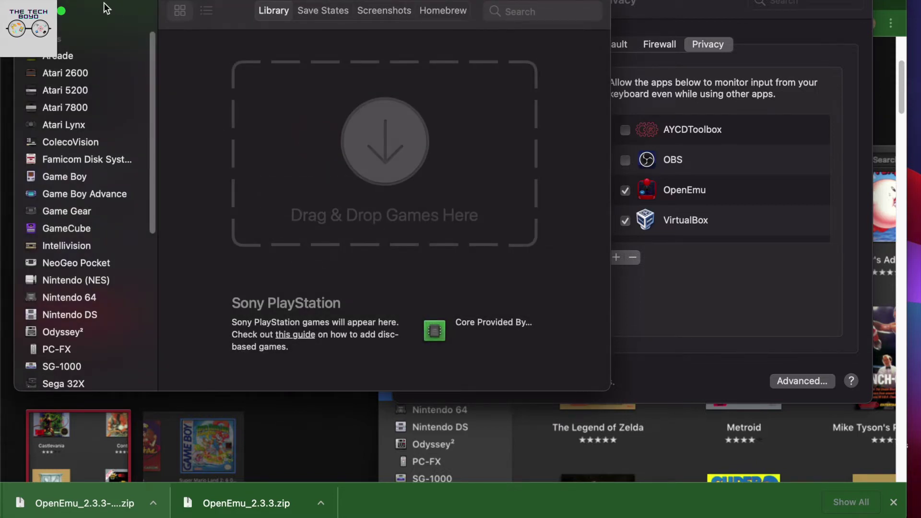
left_click_drag(104, 4, 221, 1)
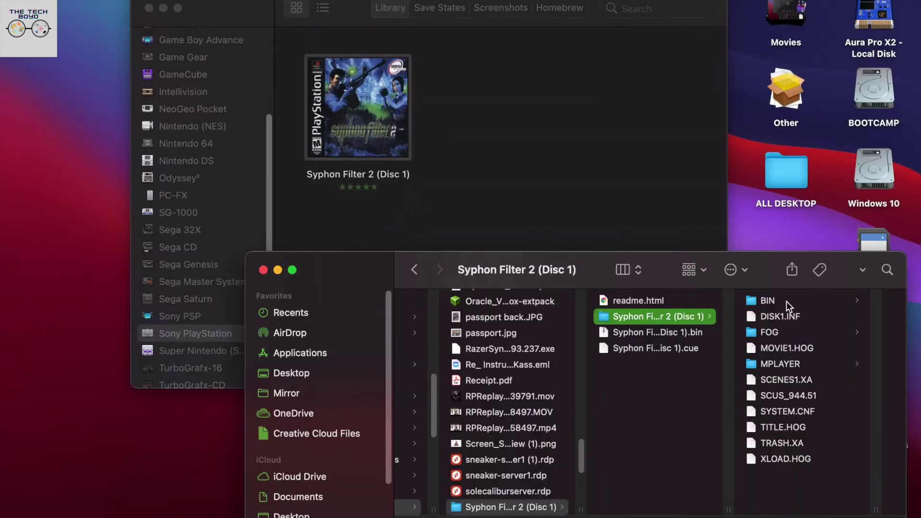
Try to launch Syphon Filter 2 (Disc 1) from the library and copy the required BIOS file name scph5500.bin.
left_click(787, 302)
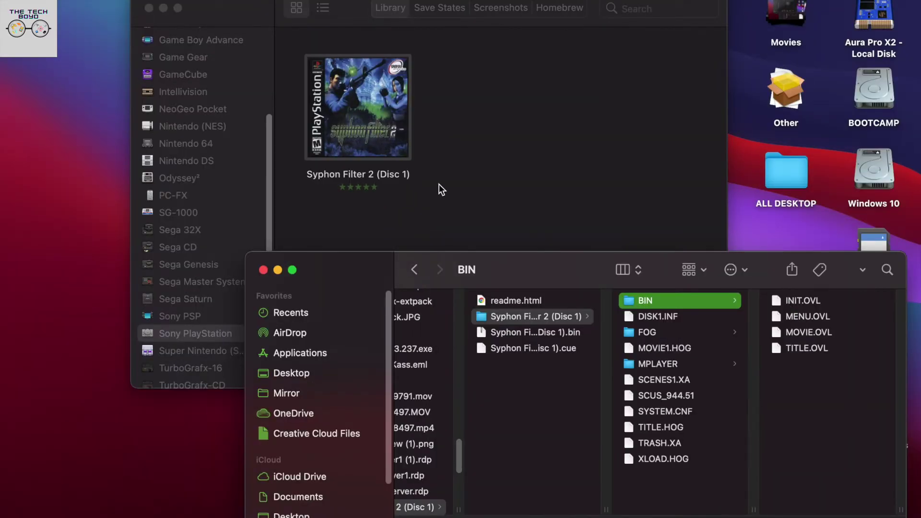
double_click(371, 137)
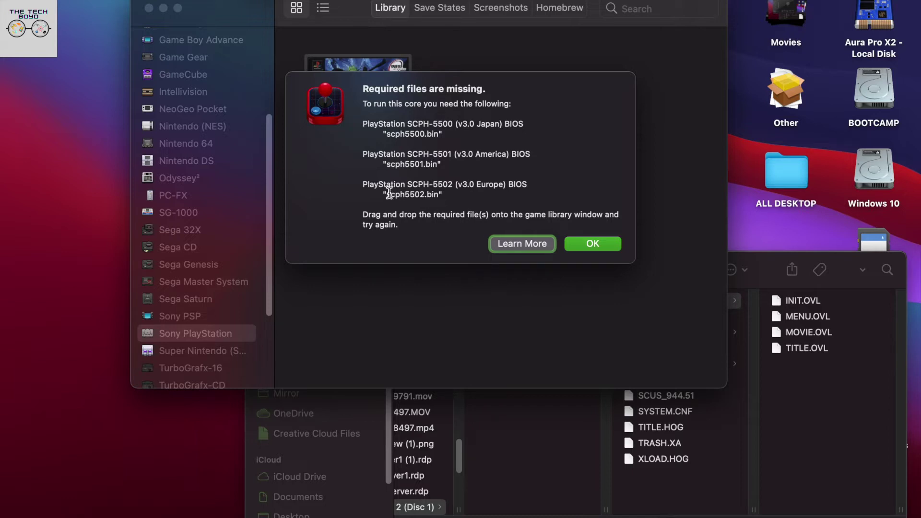
left_click_drag(389, 133, 439, 138)
left_click(387, 135)
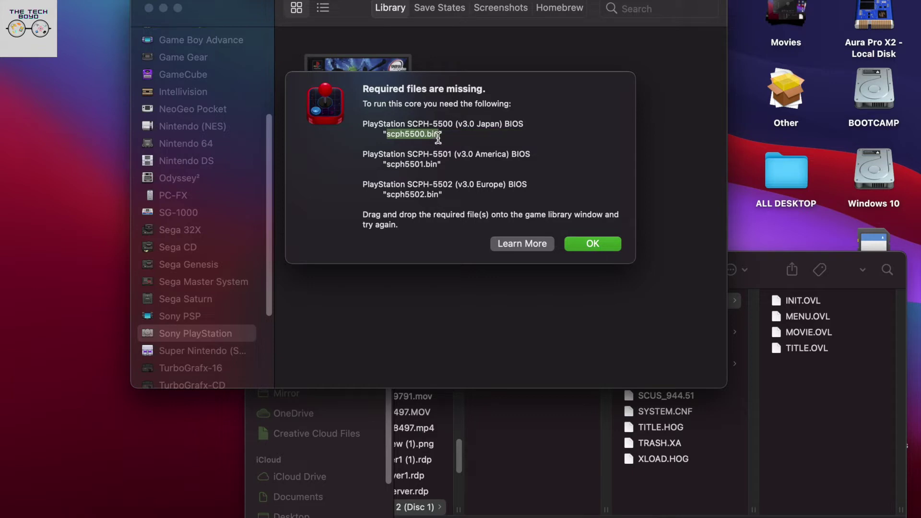
key("super+c")
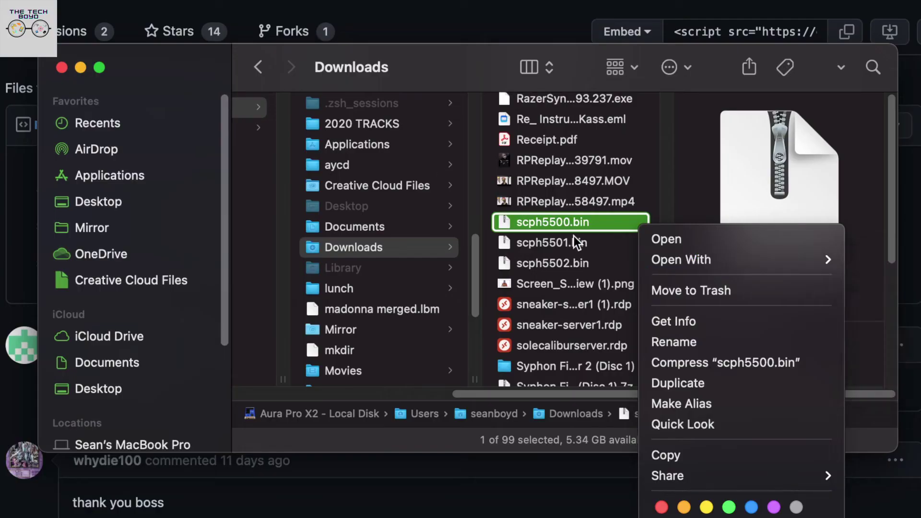
Group scph5500.bin, scph5501.bin and scph5502.bin from Downloads into a new folder named Missing Cores.
left_click(546, 270)
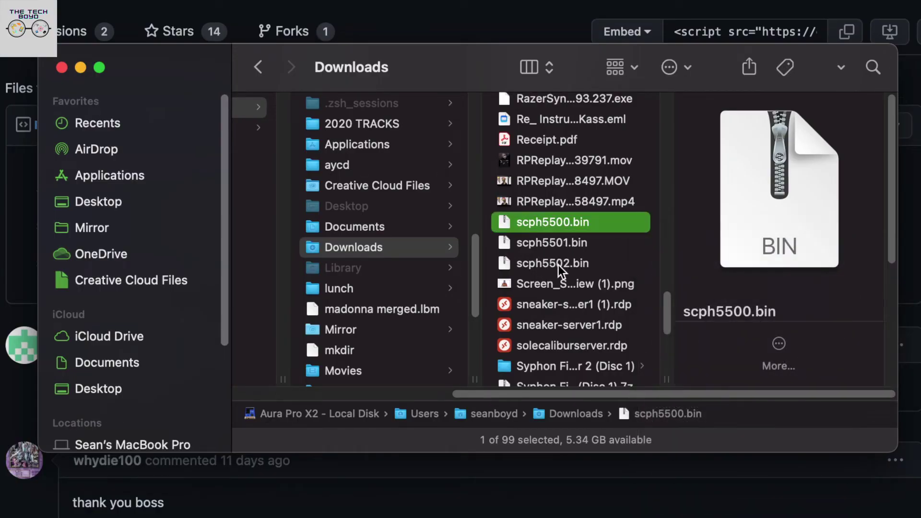
left_click(558, 265, "shift")
right_click(559, 264)
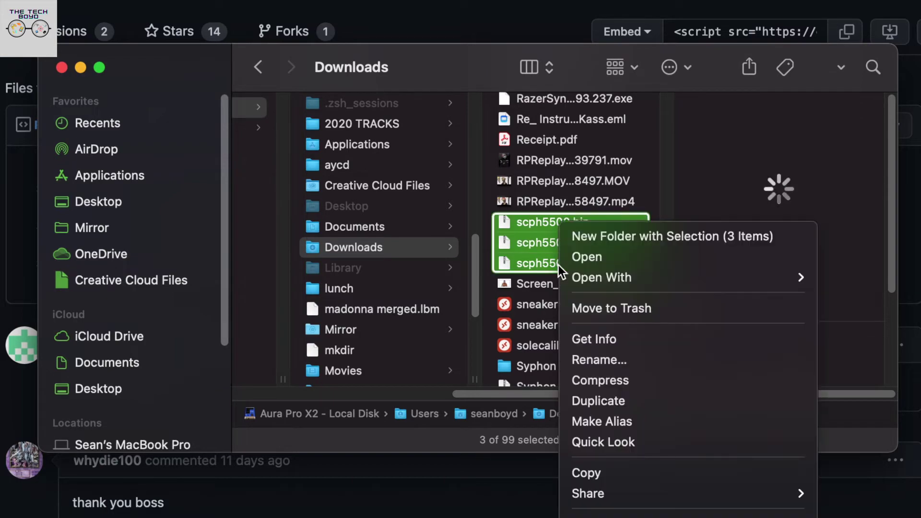
left_click(623, 232)
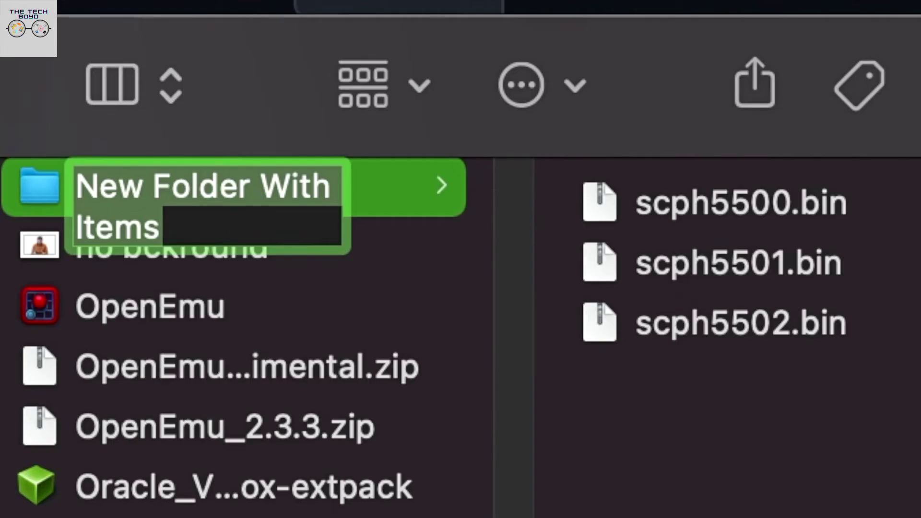
type("Missing ")
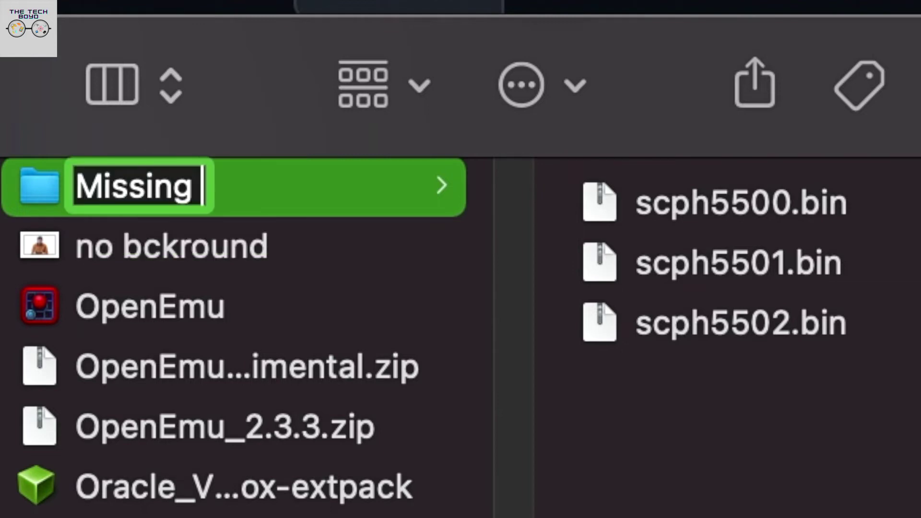
type("Cores")
key("Return")
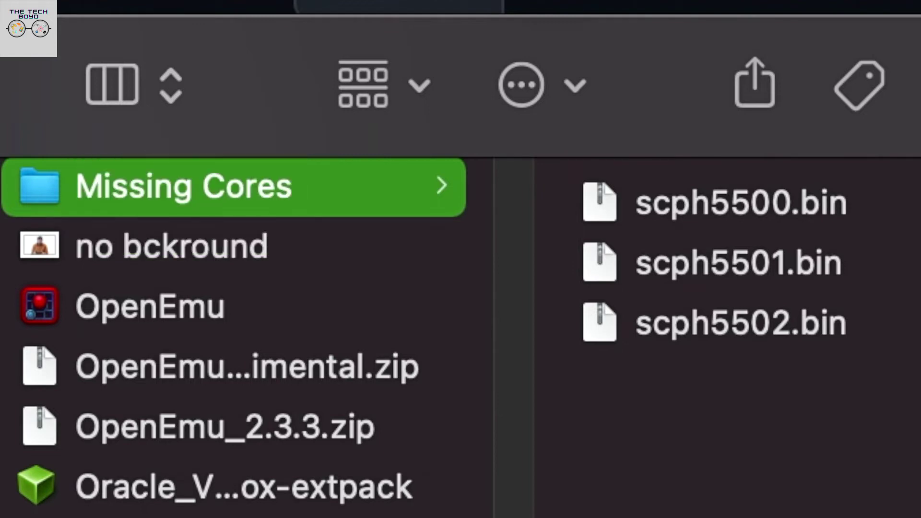
Add all three BIOS files from the Missing Cores folder to the OpenEmu game library.
key("super+a")
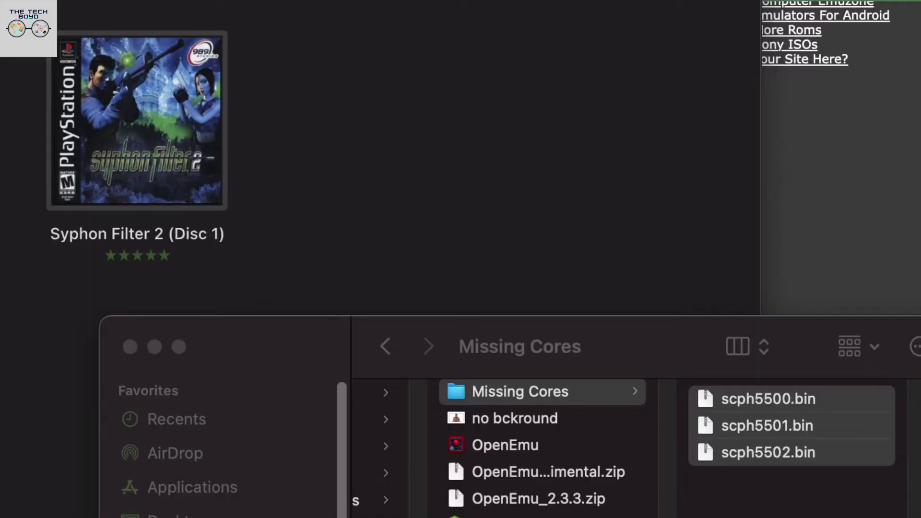
left_click_drag(744, 399, 307, 162)
left_click(215, 14)
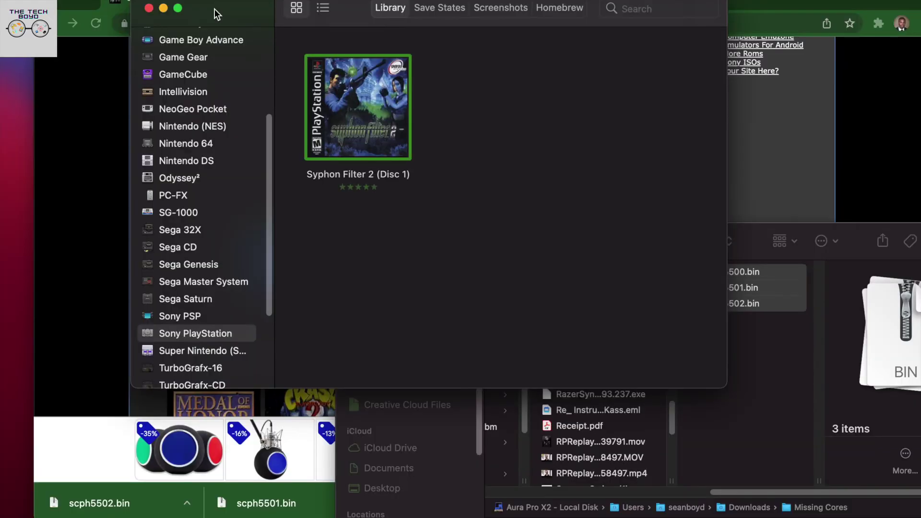
Try twice to launch Syphon Filter 2 (Disc 1) from the Sony PlayStation library, dismissing the m3u file notice each time.
double_click(392, 143)
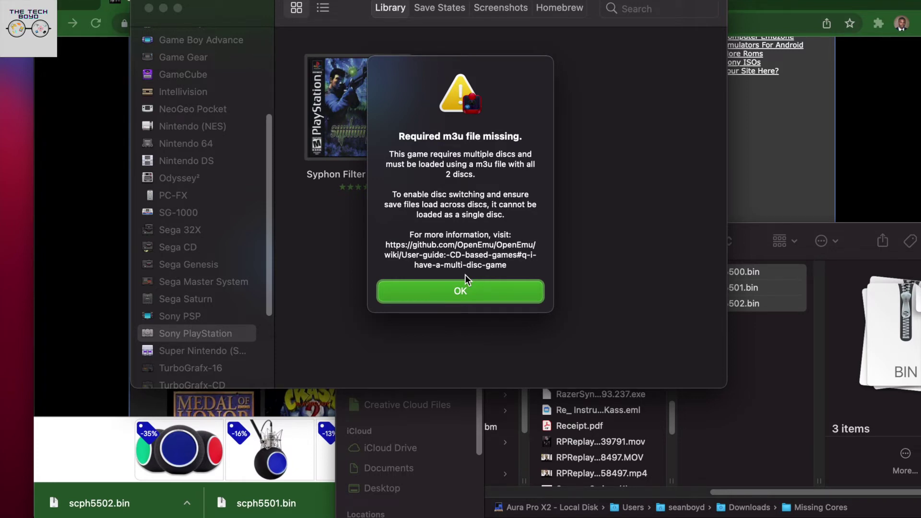
left_click(465, 290)
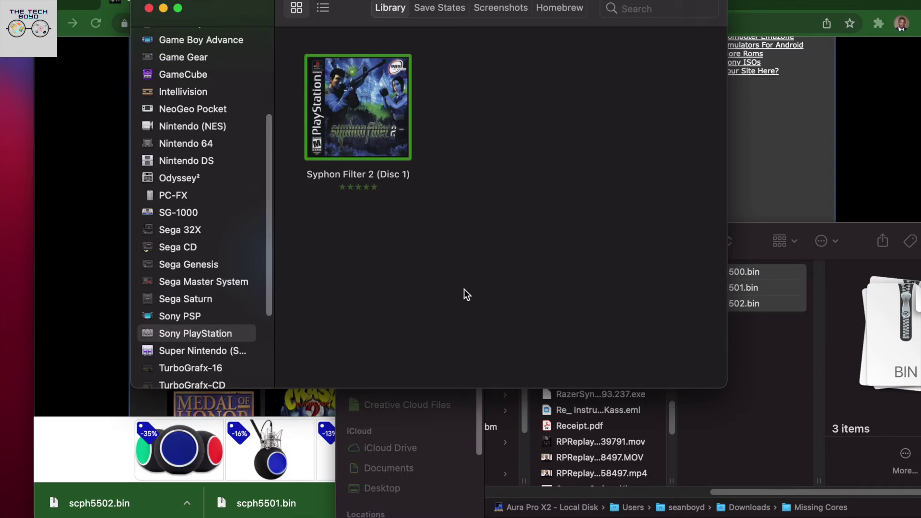
double_click(352, 107)
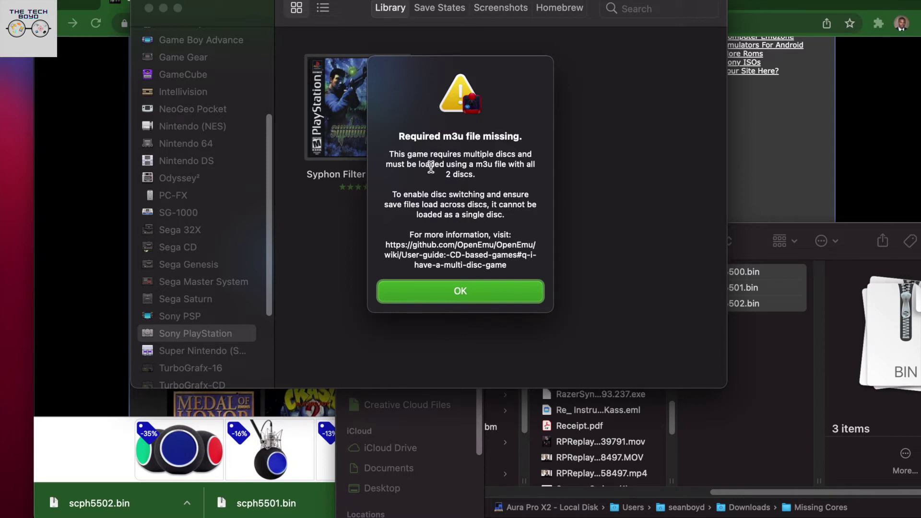
left_click(435, 294)
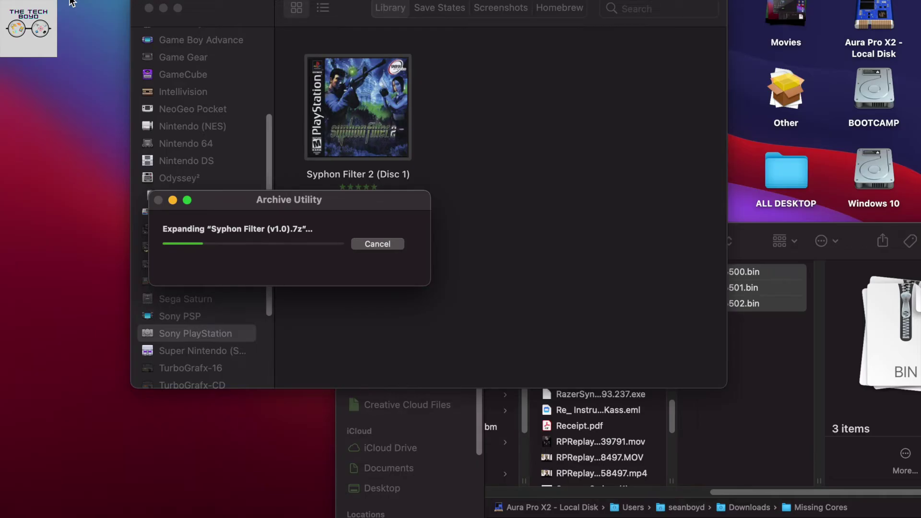
Add the Syphon Filter (v1.0) .cue file from its extracted folder to the Sony PlayStation library in OpenEmu.
left_click_drag(253, 8, 559, 24)
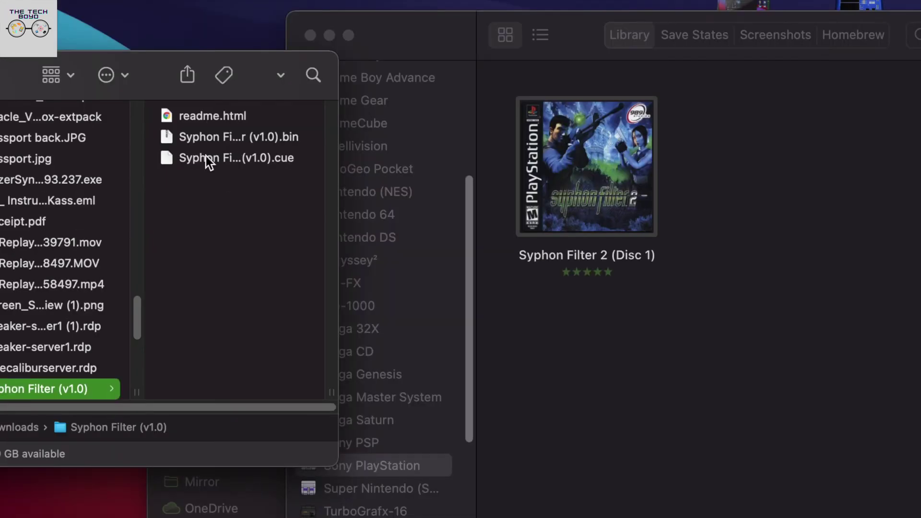
left_click_drag(206, 156, 722, 242)
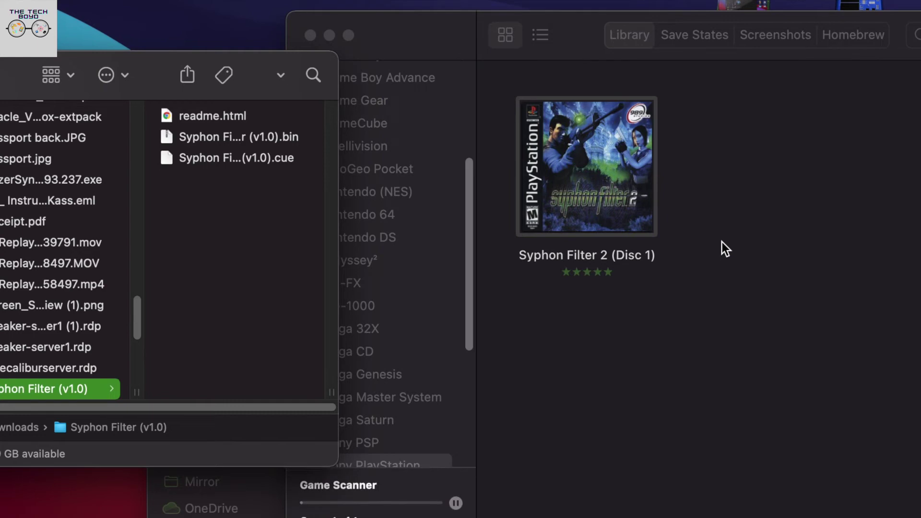
left_click(450, 43)
left_click_drag(417, 26, 150, 12)
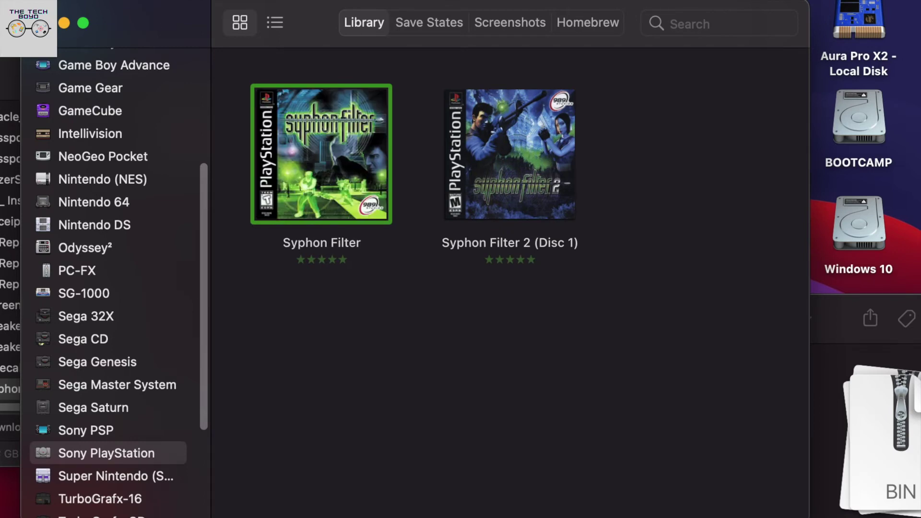
Launch Syphon Filter from the Sony PlayStation library and let its intro play in the game window.
double_click(322, 154)
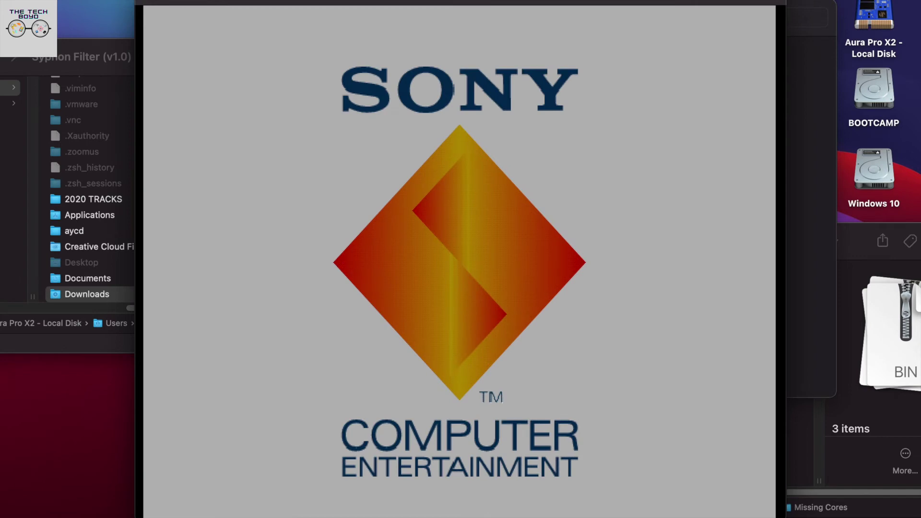
mouse_move(178, 1)
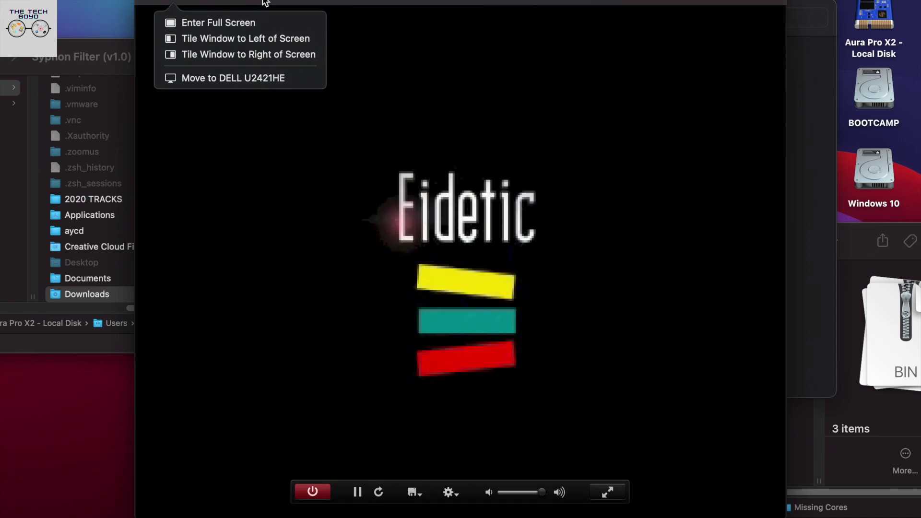
left_click(90, 7)
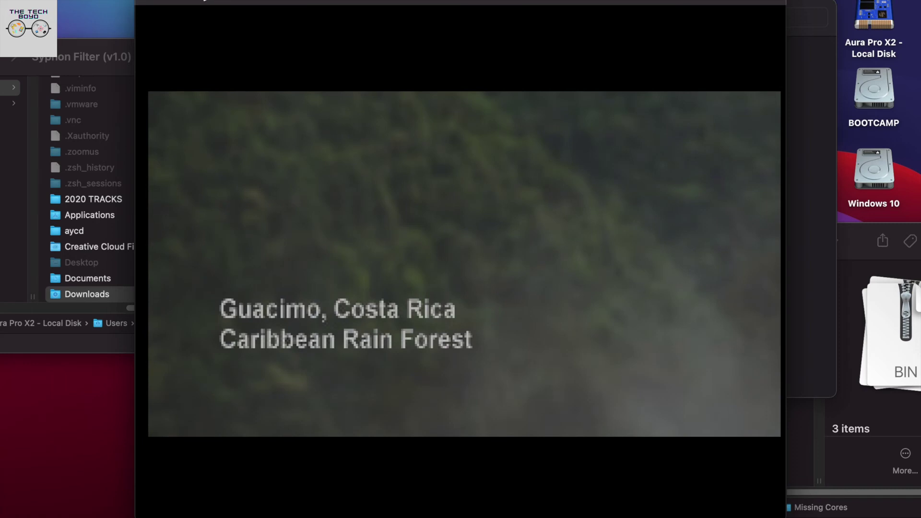
mouse_move(175, 20)
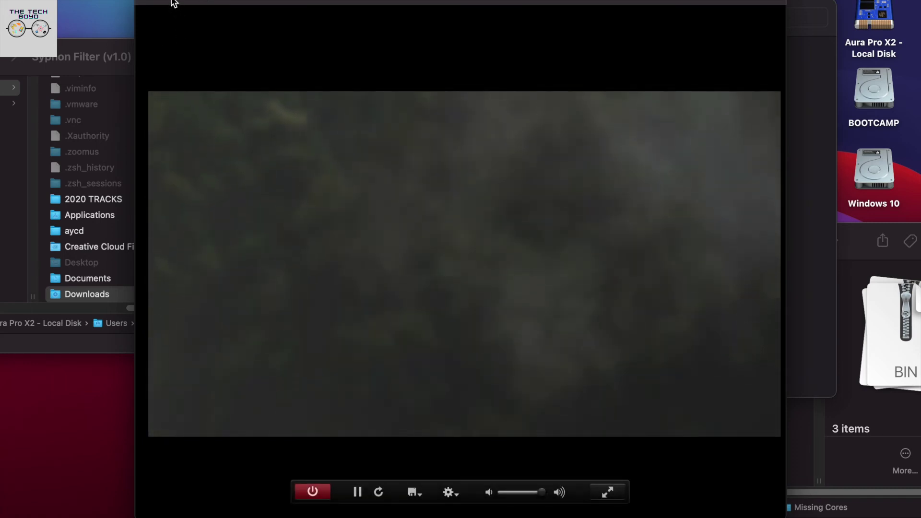
Try the game window at 2x scale and return it to 3x.
left_click(446, 492)
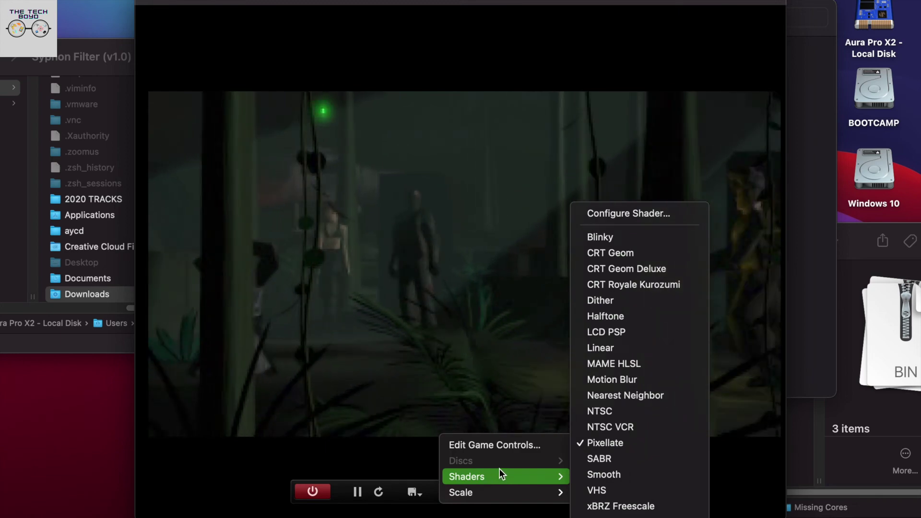
mouse_move(531, 496)
left_click(585, 506)
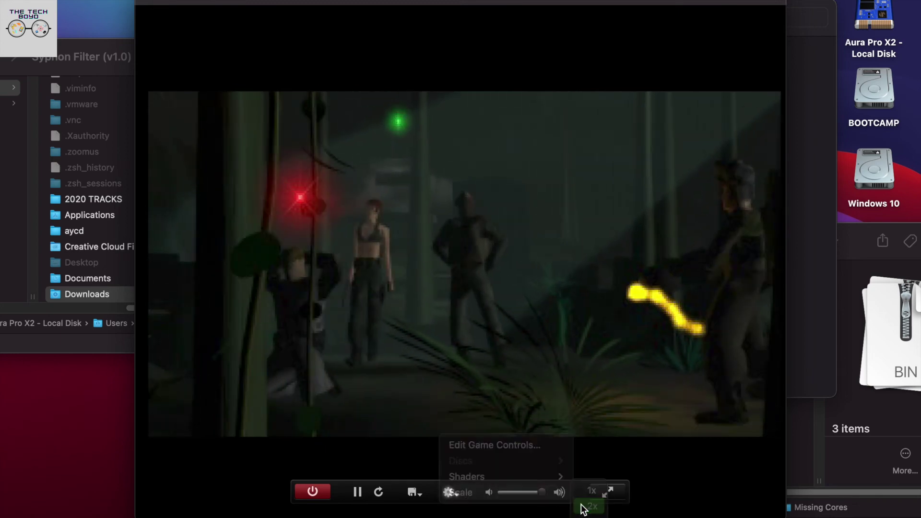
left_click(447, 402)
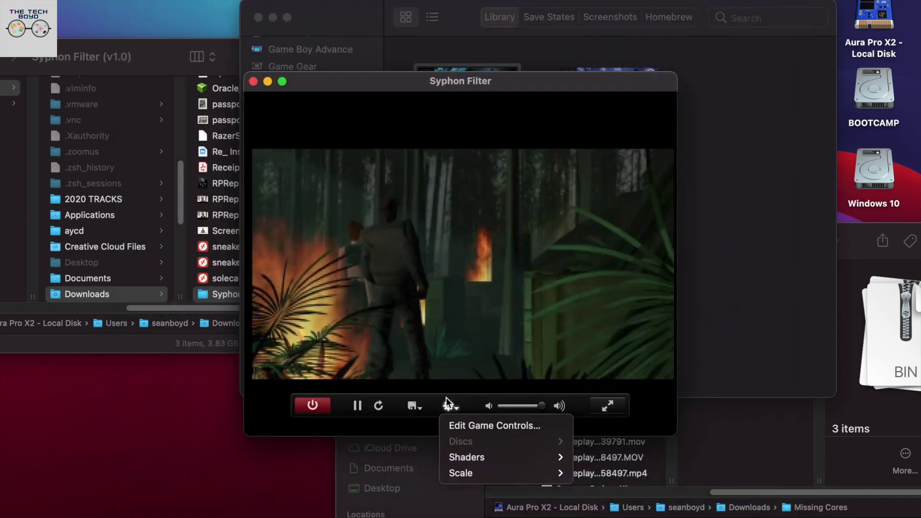
mouse_move(497, 472)
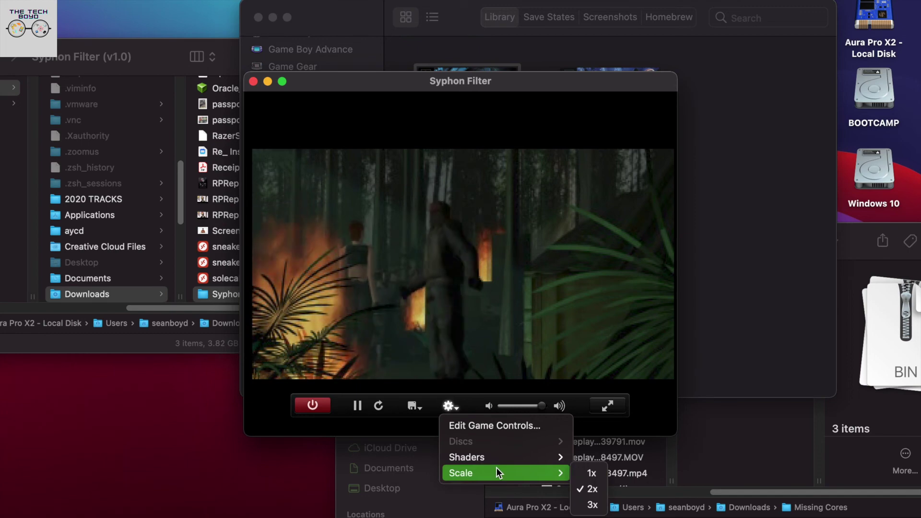
left_click(593, 504)
Try the Smooth shader and the Blinky shader on the running Syphon Filter game.
left_click(455, 490)
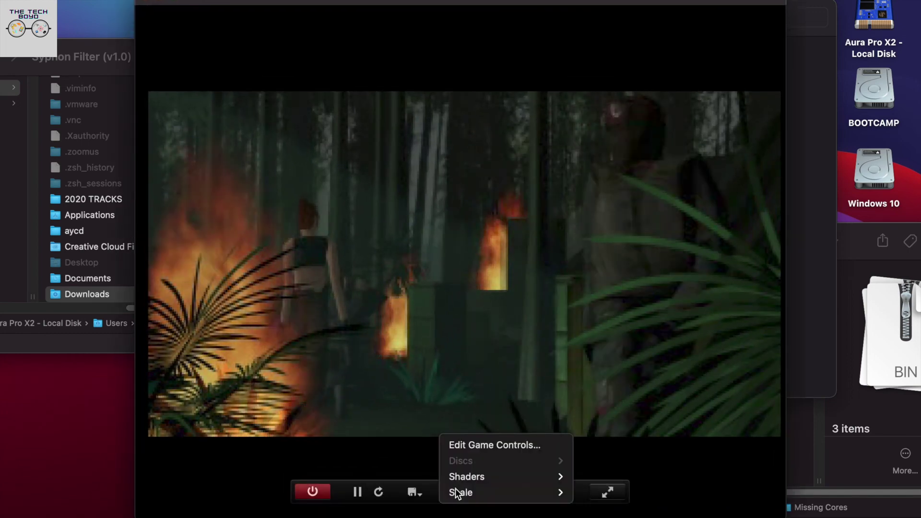
mouse_move(488, 479)
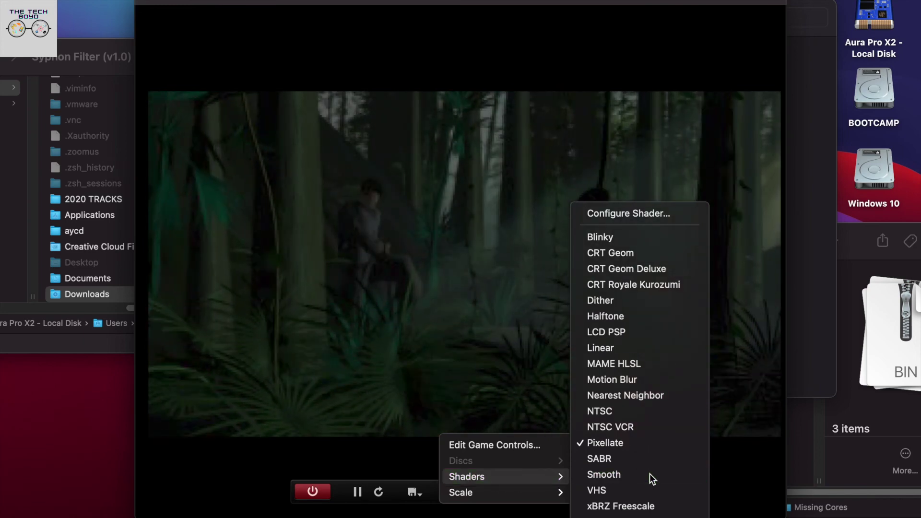
left_click(648, 475)
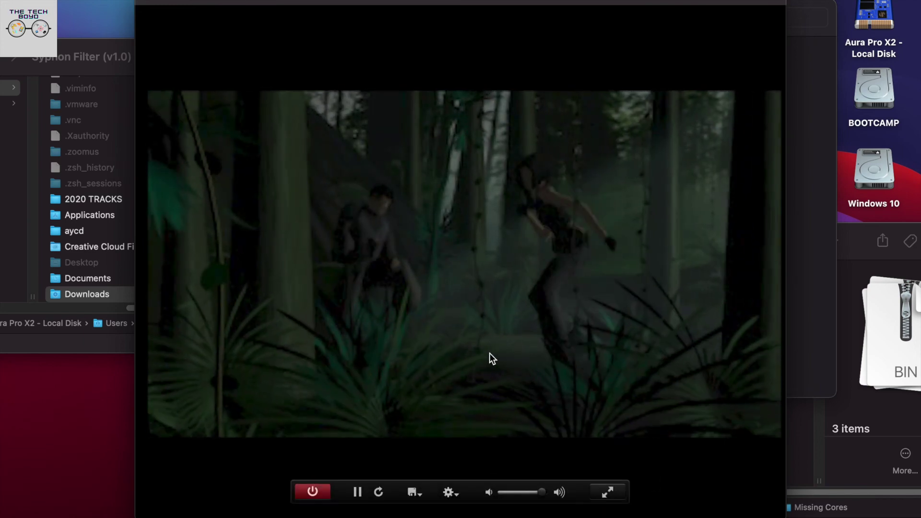
left_click(448, 490)
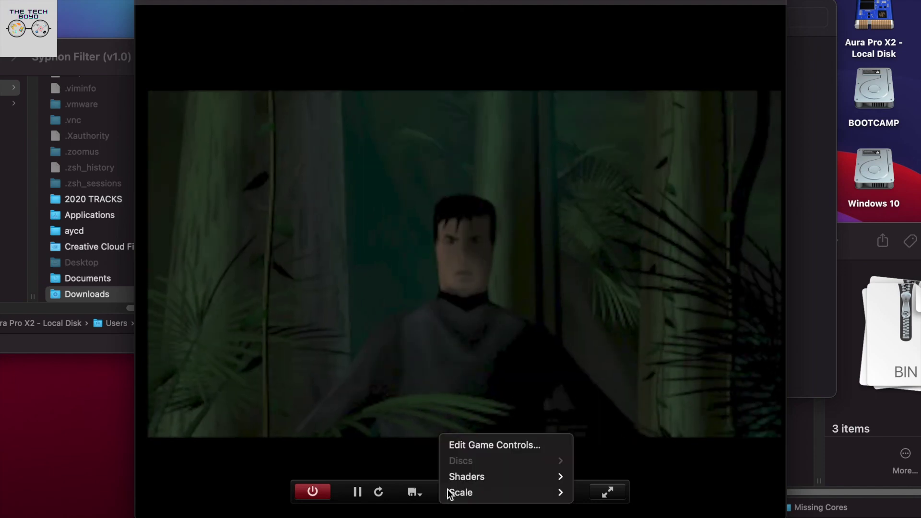
mouse_move(476, 482)
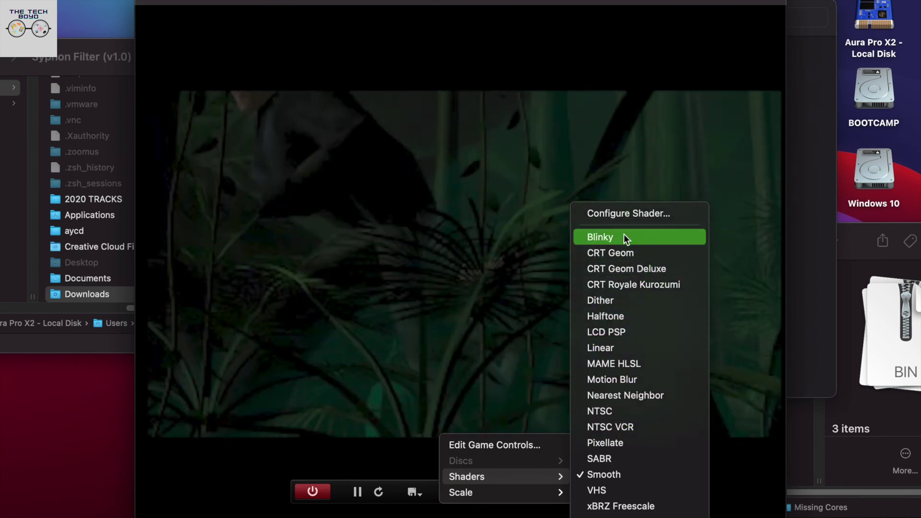
left_click(623, 236)
mouse_move(545, 340)
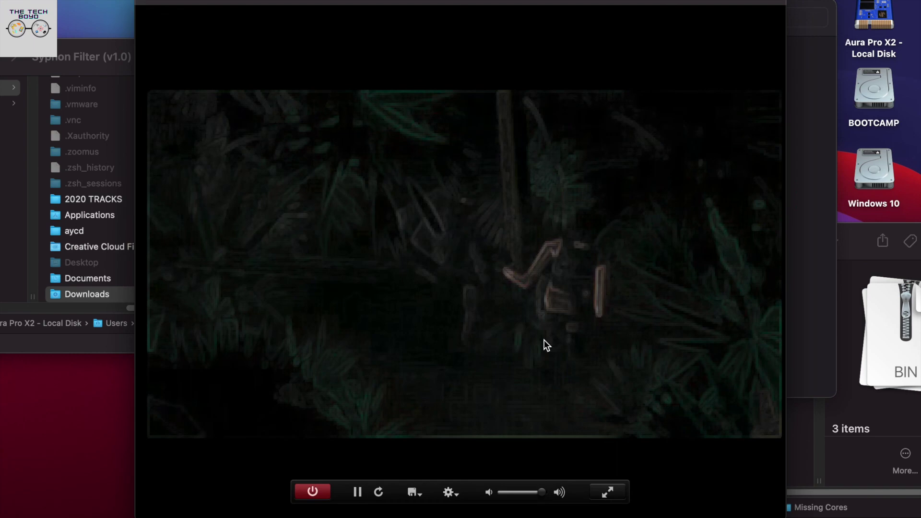
Apply the VHS shader to the running Syphon Filter game and pause the emulation.
left_click(452, 494)
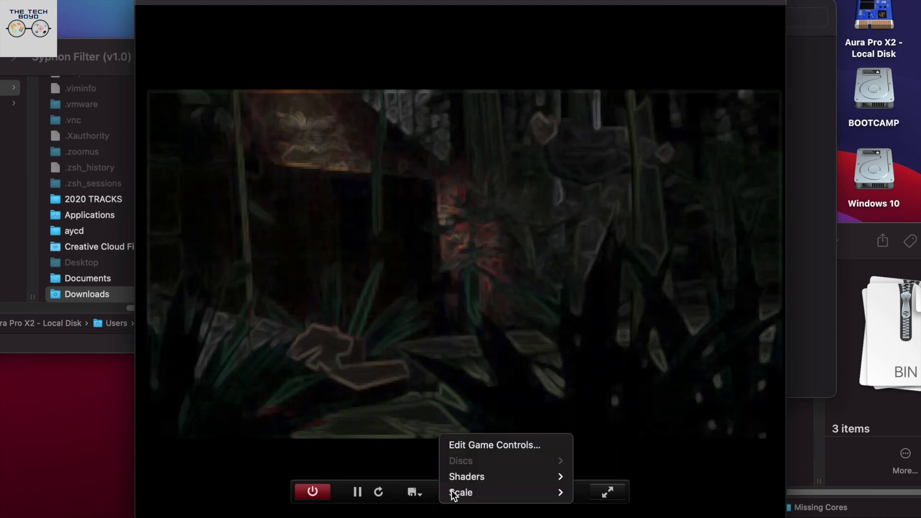
mouse_move(520, 476)
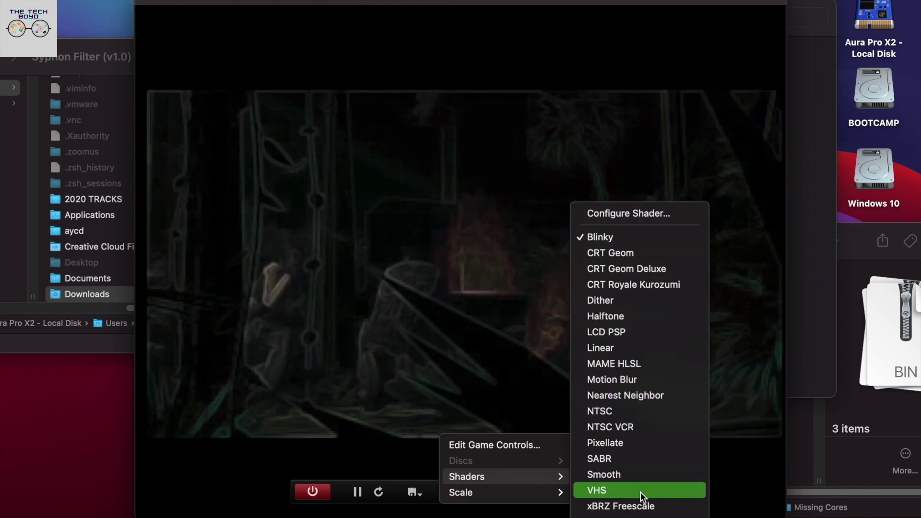
left_click(640, 492)
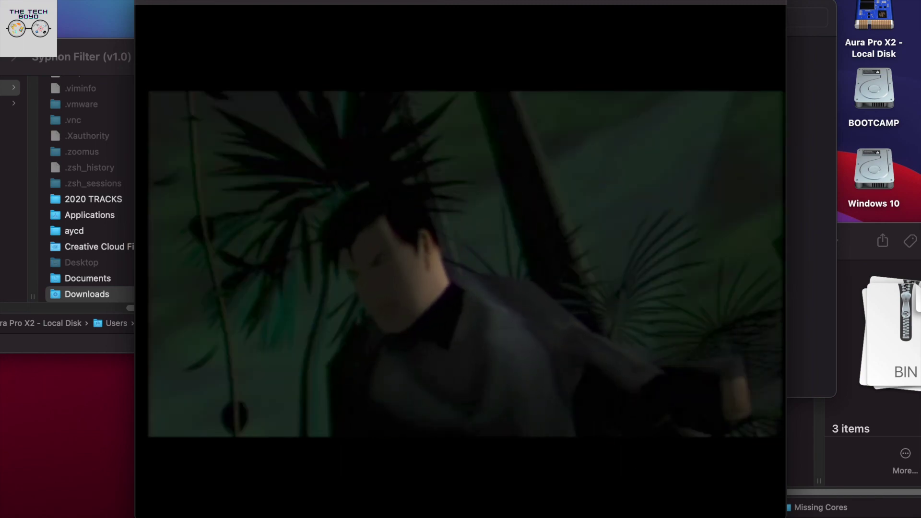
mouse_move(610, 352)
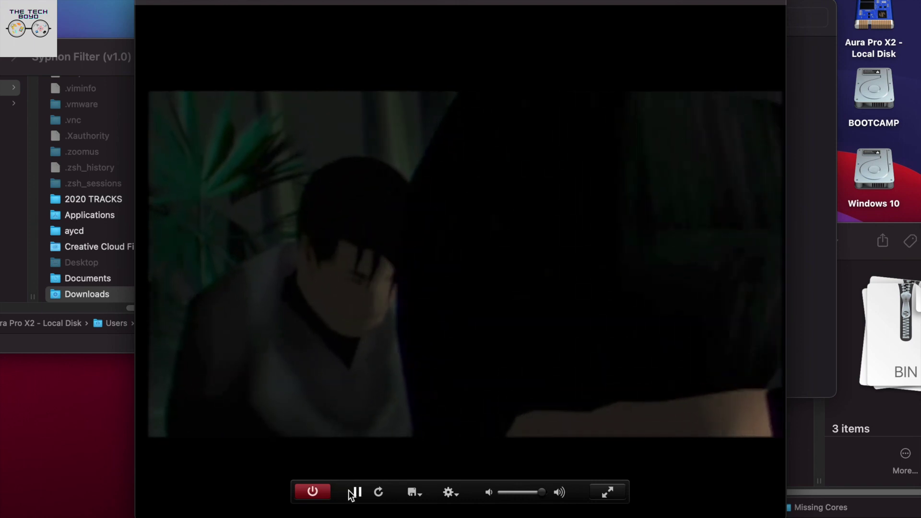
left_click(358, 492)
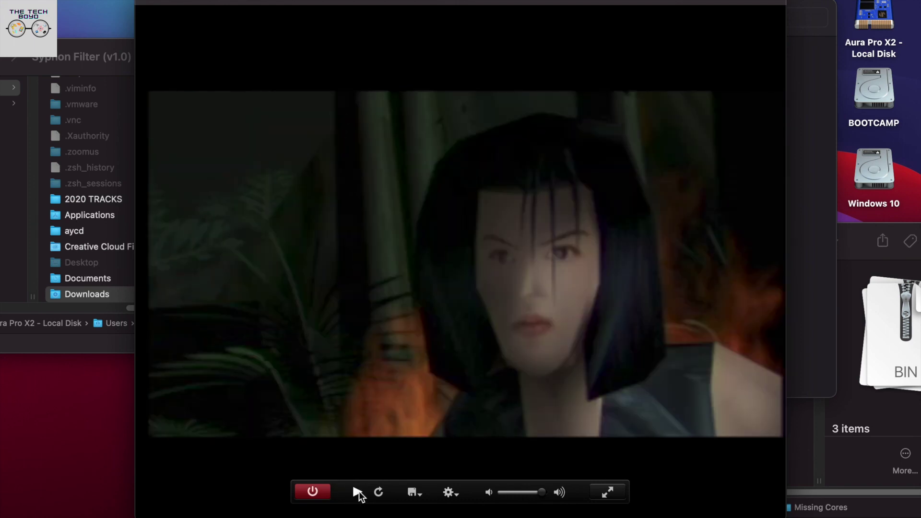